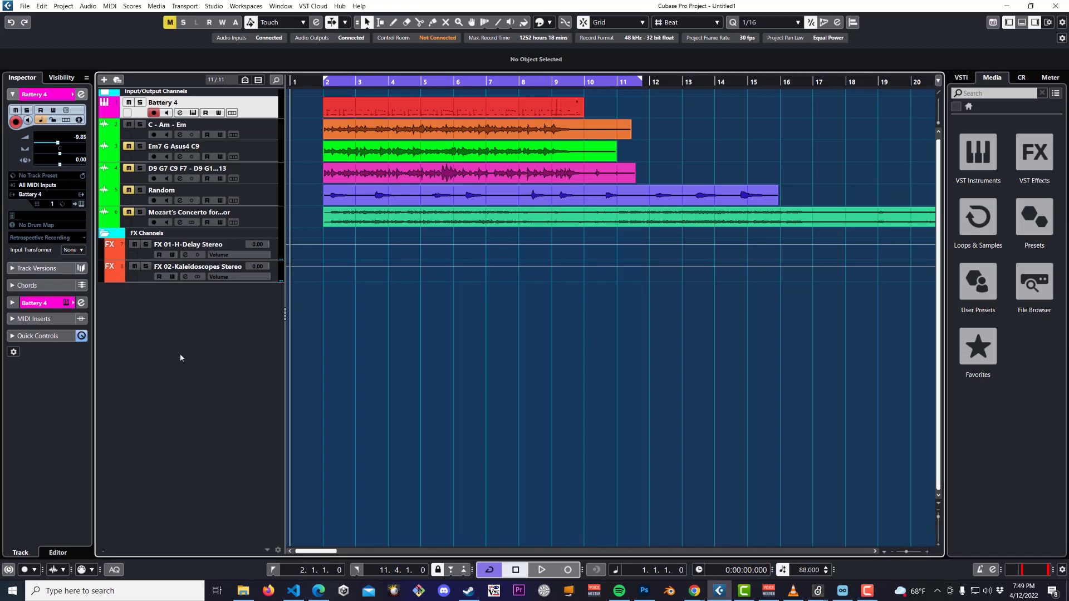
Step: Add a Chord Track above Battery 4, then play the project from bar 2
{"action": "right_click", "coordinate": [181, 317]}
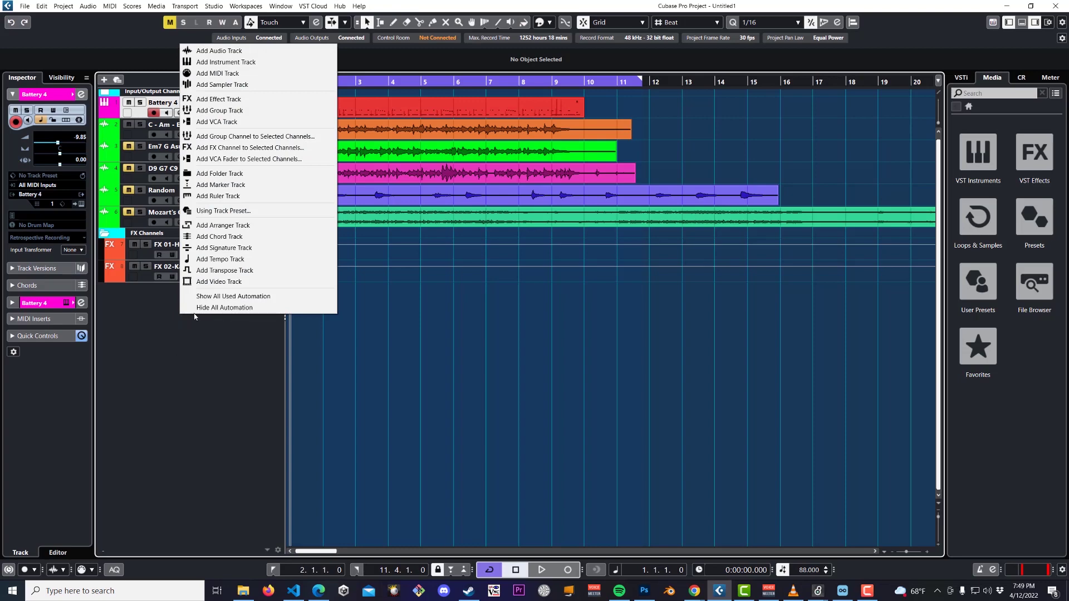
{"action": "left_click", "coordinate": [233, 238]}
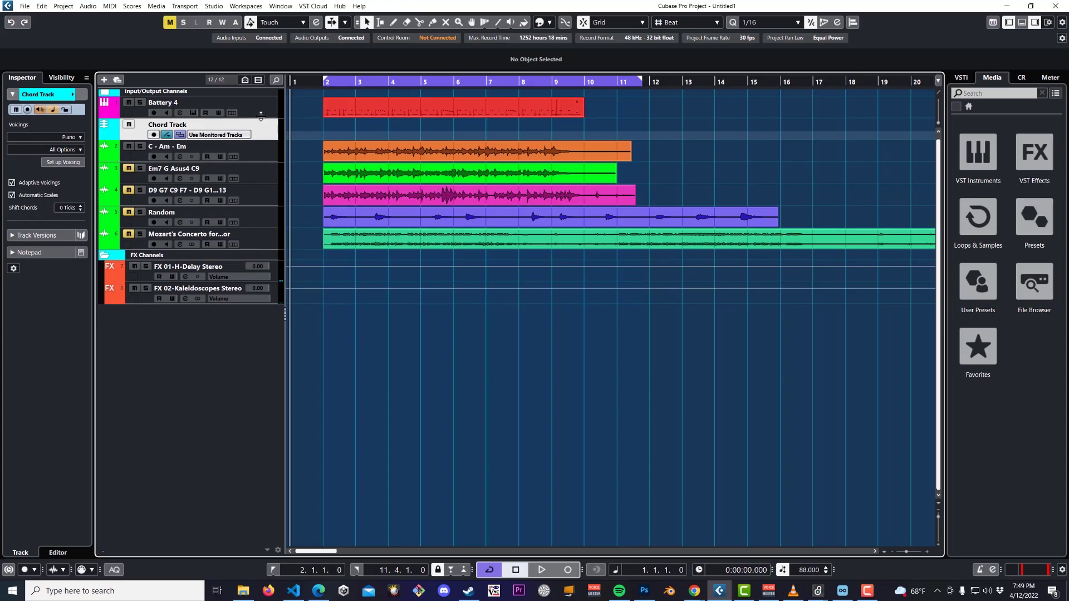
{"action": "left_click_drag", "start_coordinate": [269, 127], "coordinate": [267, 99]}
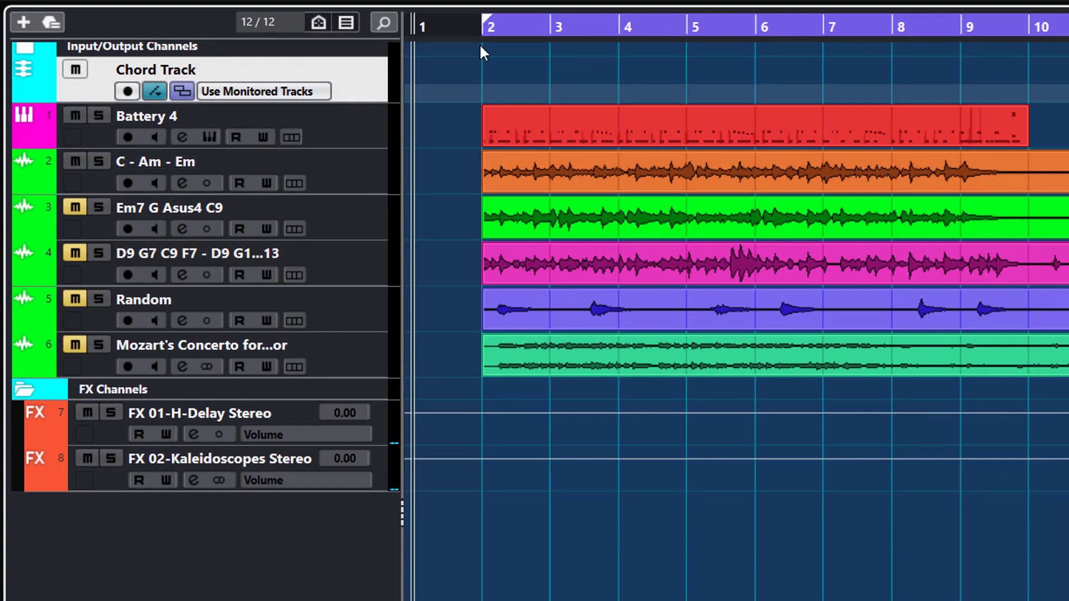
{"action": "left_click", "coordinate": [475, 26]}
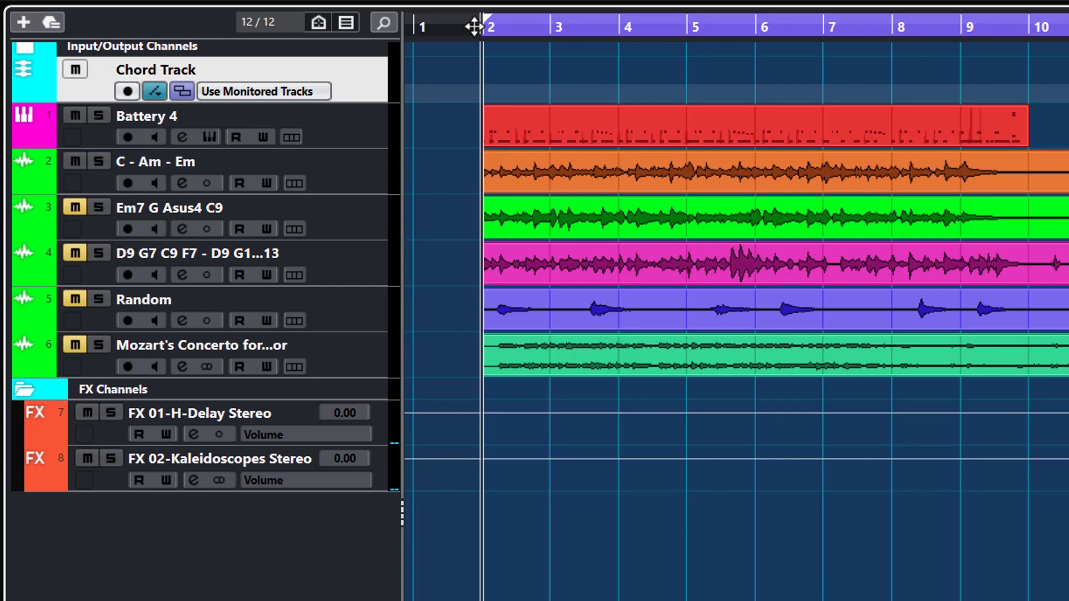
{"action": "key", "text": "space"}
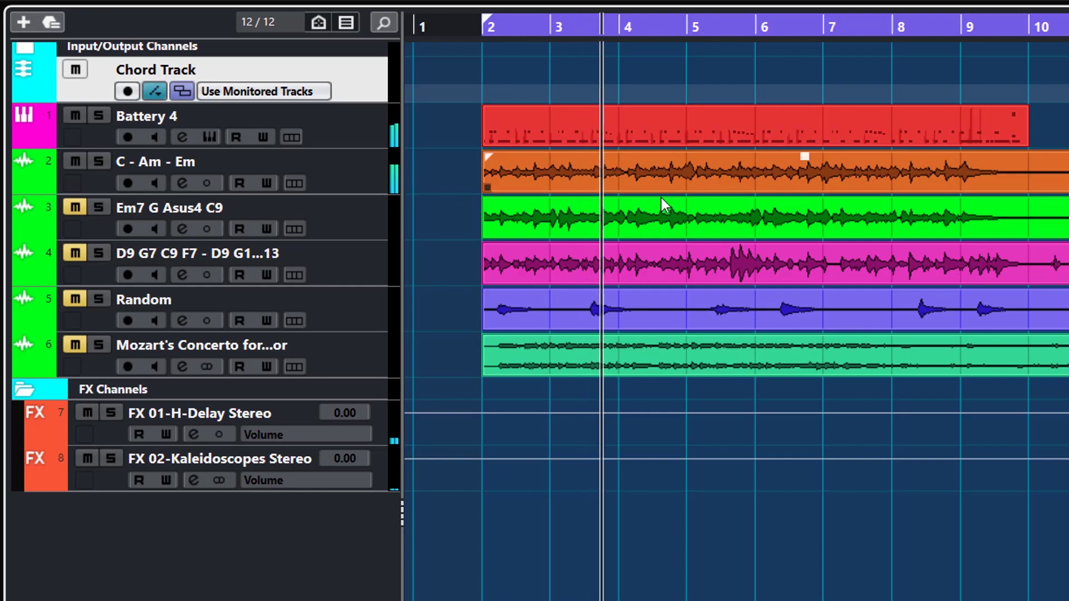
Step: Drop the C - Am - Em clip on the Chord Track for C, Amin, Emin in C Major, then play from bar 2
{"action": "left_click", "coordinate": [617, 172]}
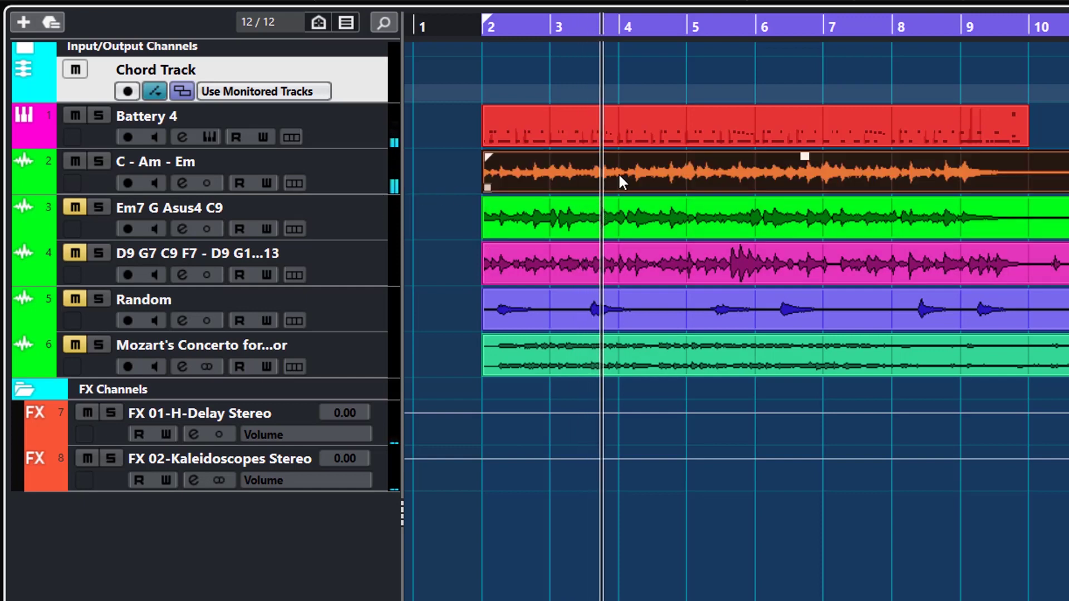
{"action": "left_click_drag", "start_coordinate": [618, 173], "coordinate": [616, 85]}
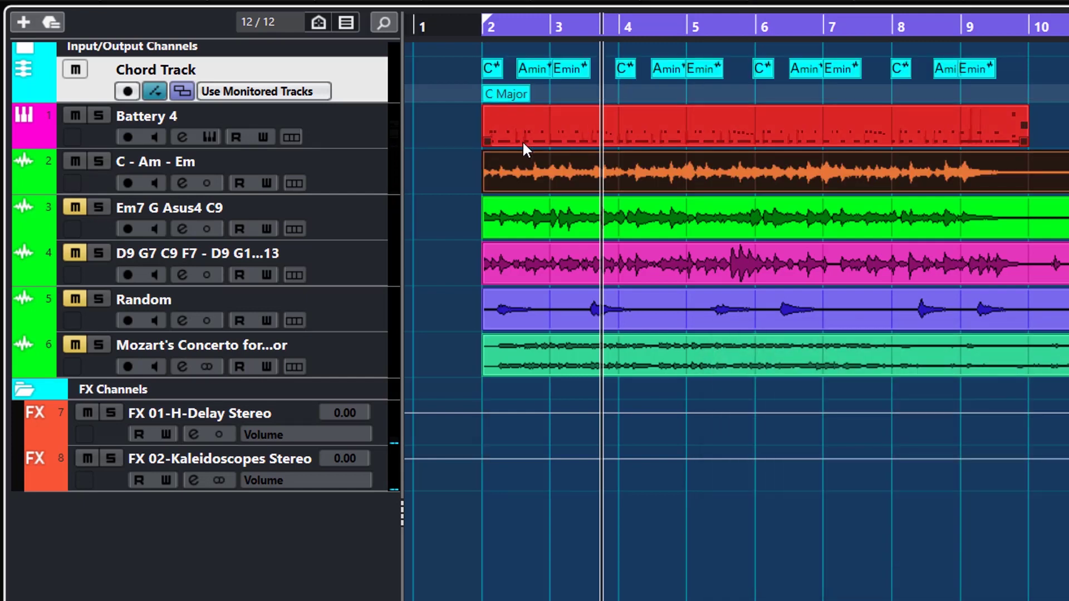
{"action": "left_click", "coordinate": [477, 25]}
{"action": "key", "text": "space"}
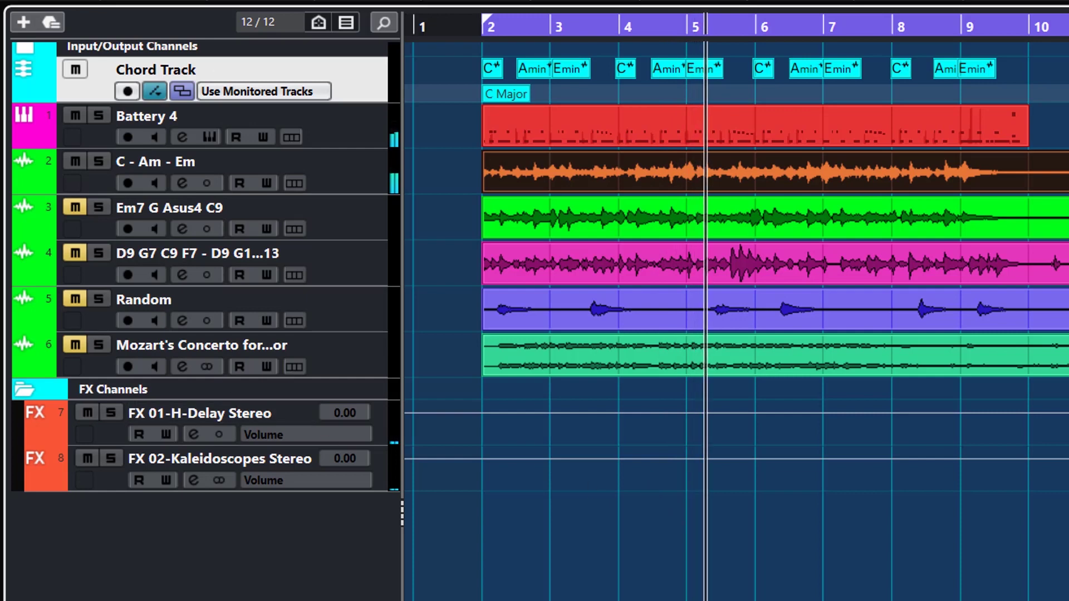
{"action": "left_click", "coordinate": [519, 117]}
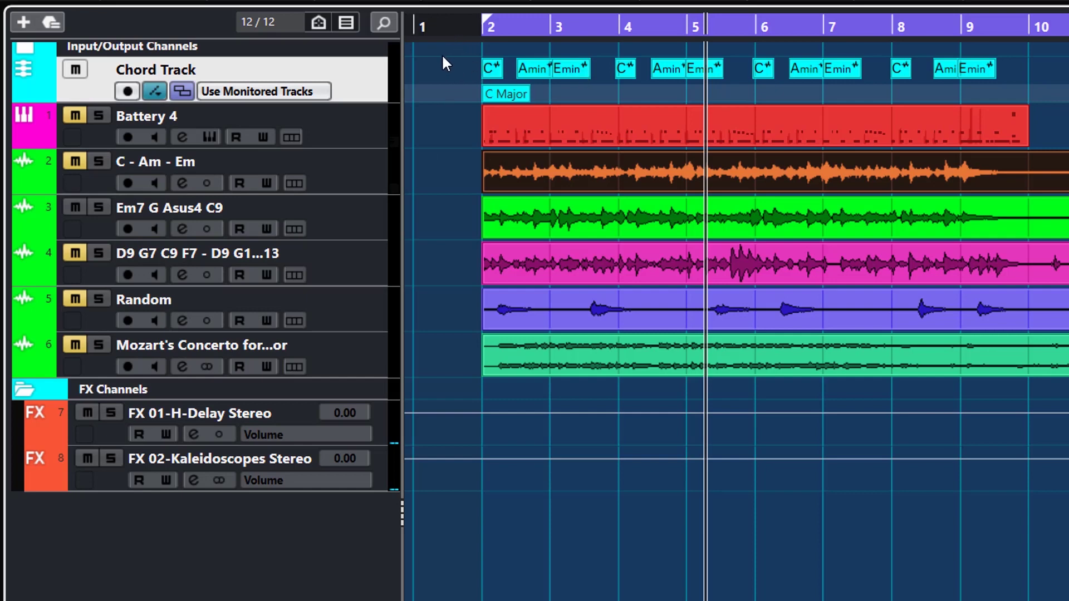
Step: Clear the Chord Track and refill it with Emin, G, Asus4 and C from the green Em7 G Asus4 C9 clip
{"action": "left_click_drag", "start_coordinate": [439, 61], "coordinate": [1066, 89]}
{"action": "key", "text": "Delete"}
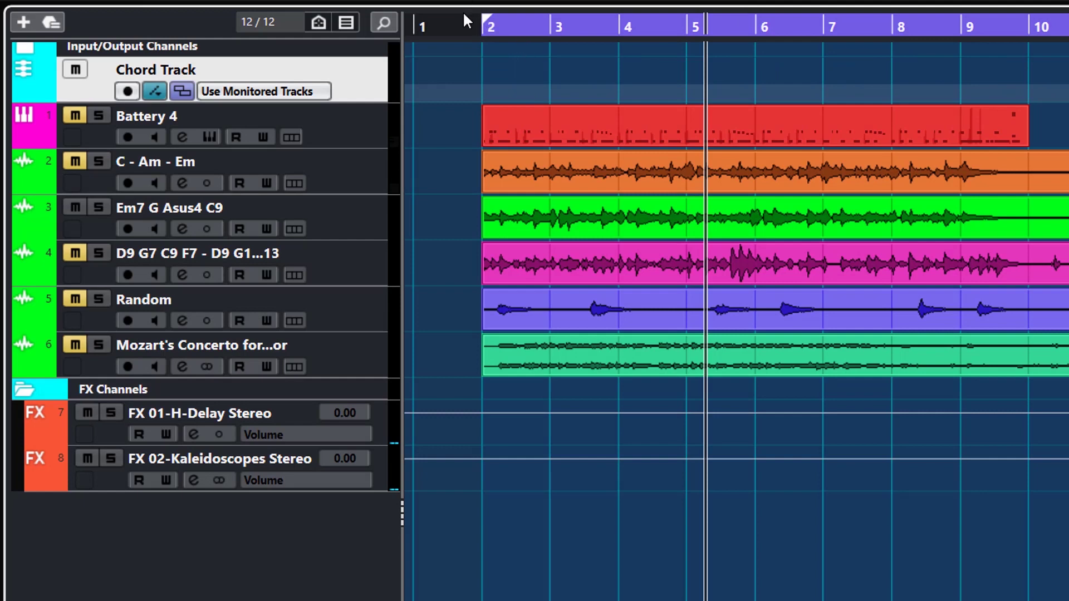
{"action": "left_click_drag", "start_coordinate": [467, 23], "coordinate": [460, 28]}
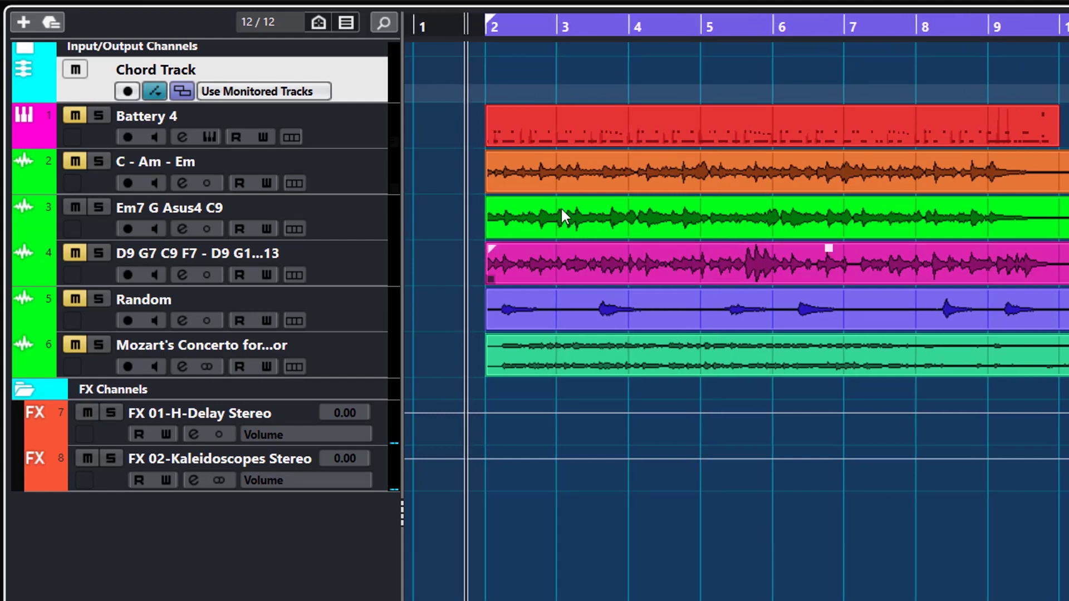
{"action": "key", "text": "space"}
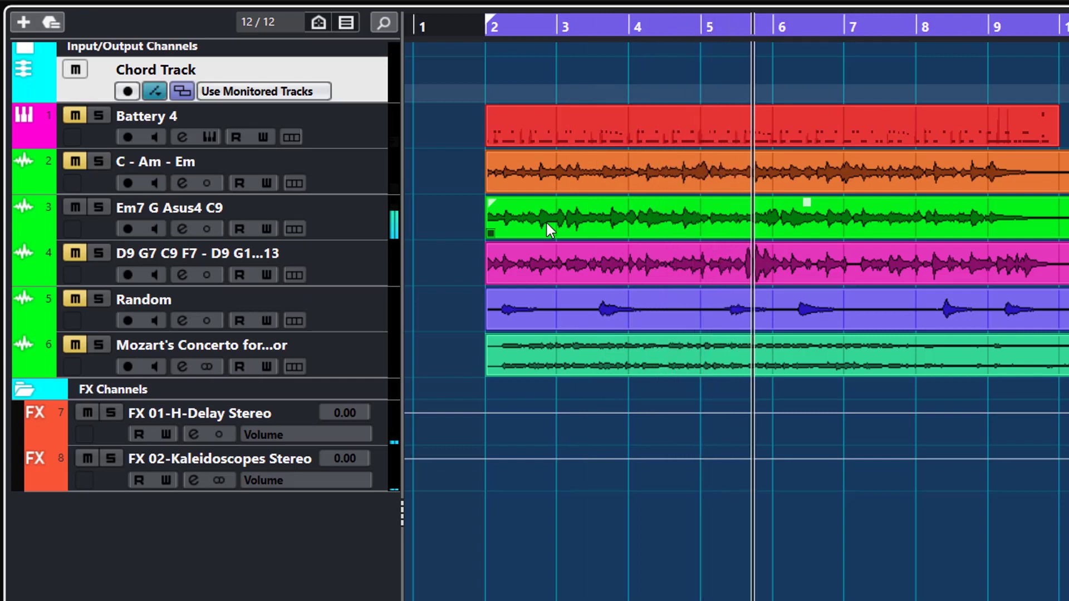
{"action": "left_click", "coordinate": [546, 222]}
{"action": "left_click_drag", "start_coordinate": [547, 225], "coordinate": [515, 85]}
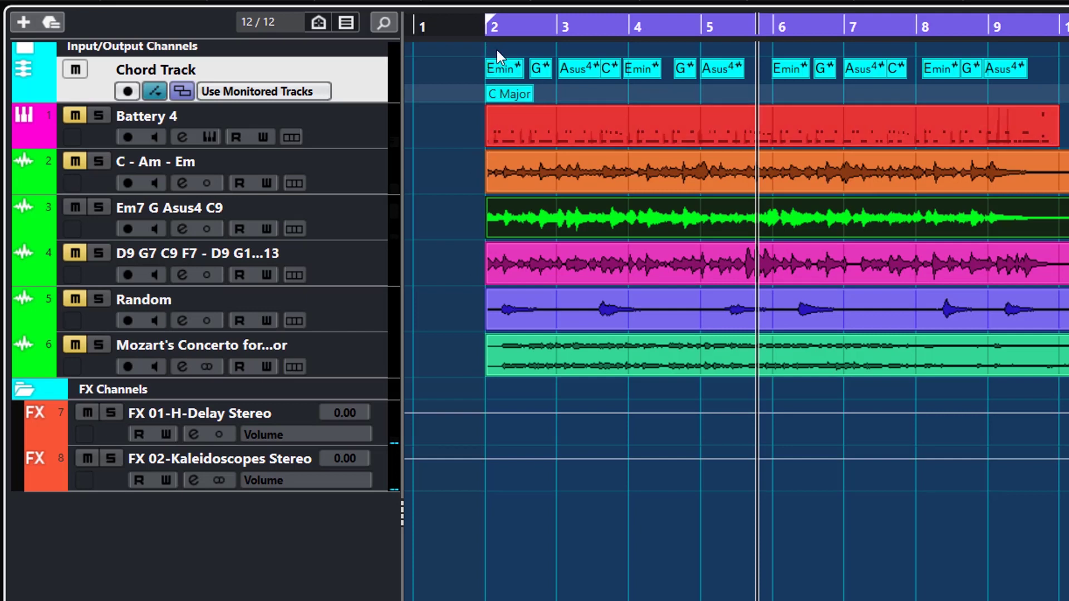
{"action": "left_click", "coordinate": [482, 33]}
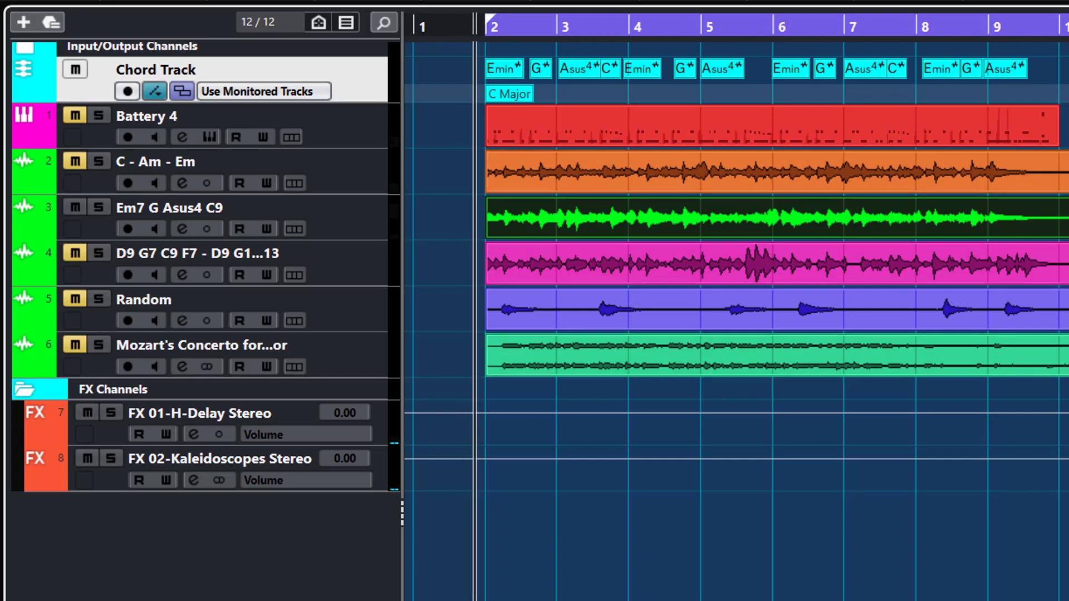
Step: Delete all chord and scale events from the Chord Track
{"action": "left_click", "coordinate": [991, 85]}
{"action": "left_click_drag", "start_coordinate": [991, 85], "coordinate": [465, 50]}
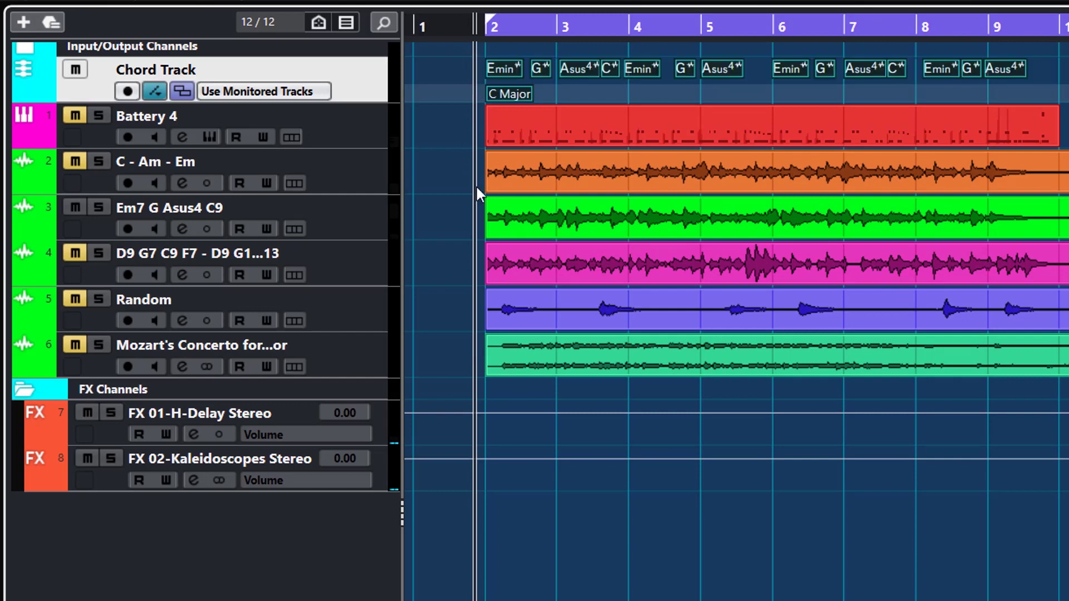
{"action": "key", "text": "Delete"}
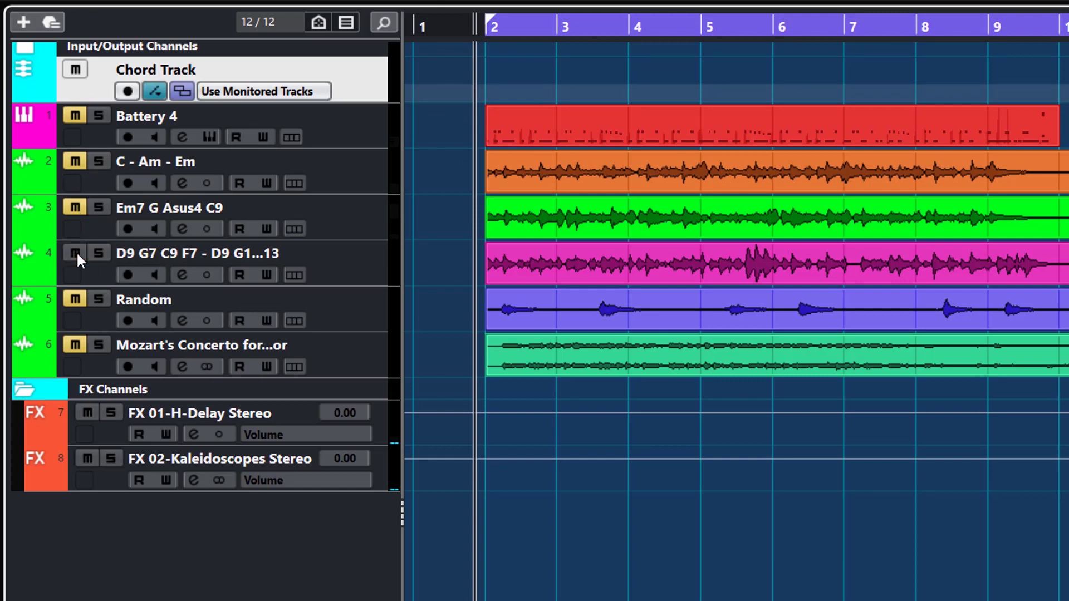
Step: Detect D7, G7, C7, F7 chords with G Major, F Major and Aeolian scales from track 4's magenta clip
{"action": "left_click", "coordinate": [355, 245]}
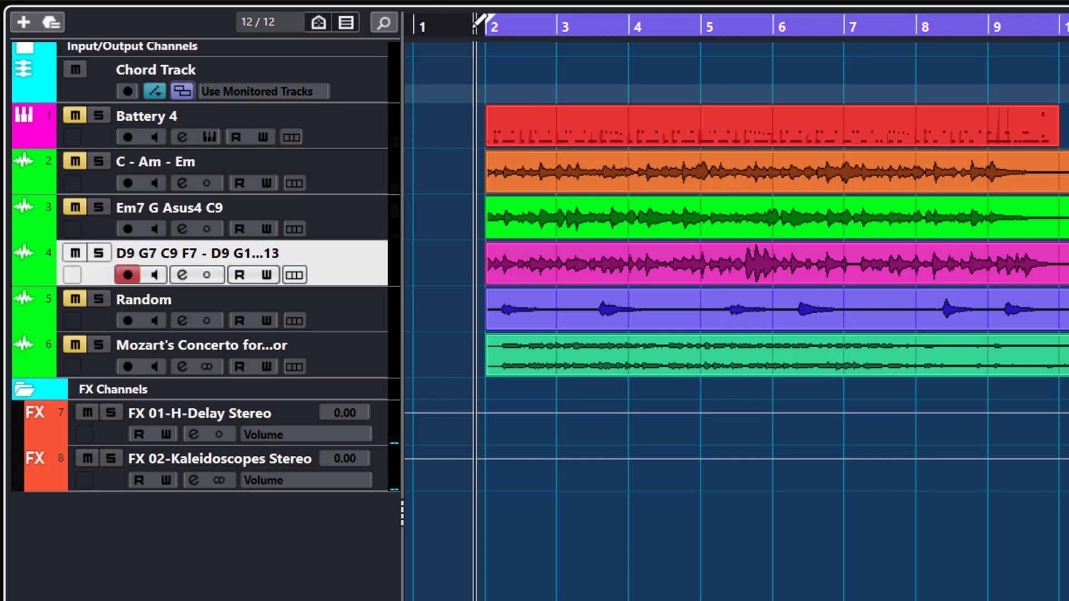
{"action": "key", "text": "space"}
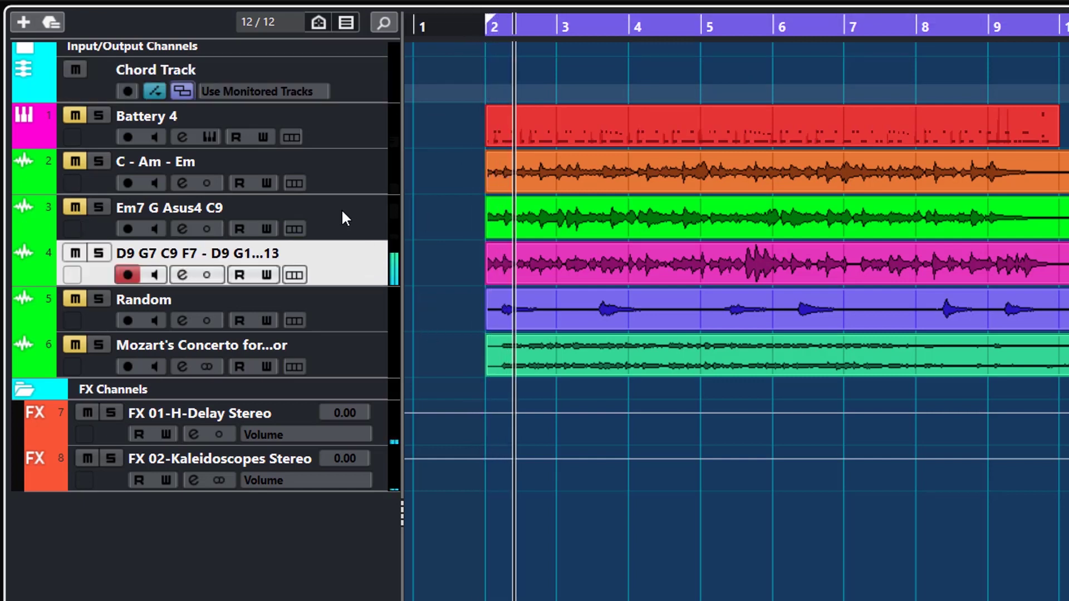
{"action": "left_click", "coordinate": [555, 265]}
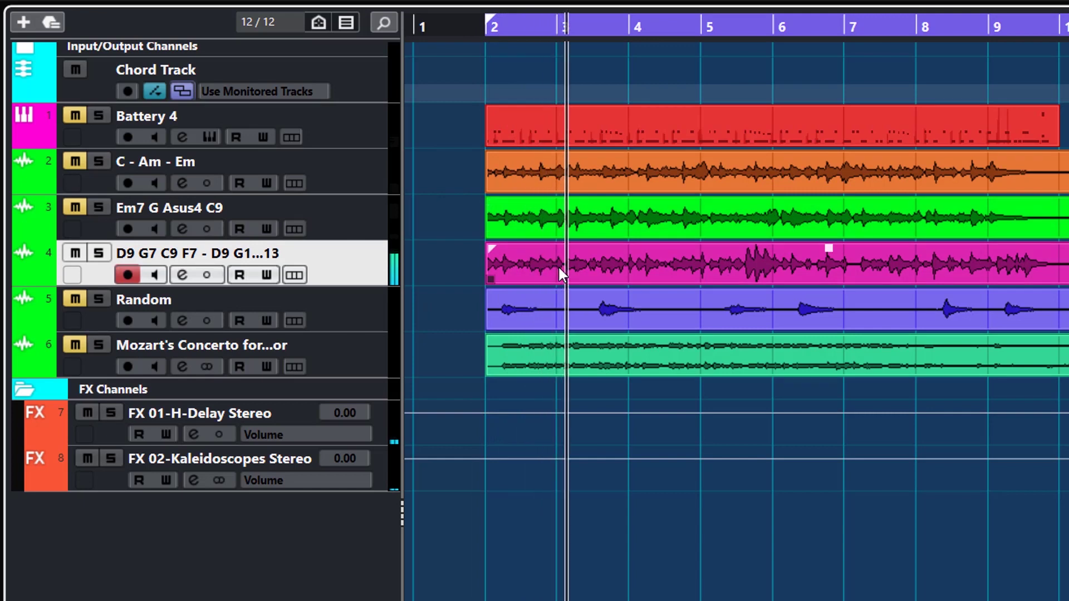
{"action": "left_click_drag", "start_coordinate": [558, 265], "coordinate": [540, 91]}
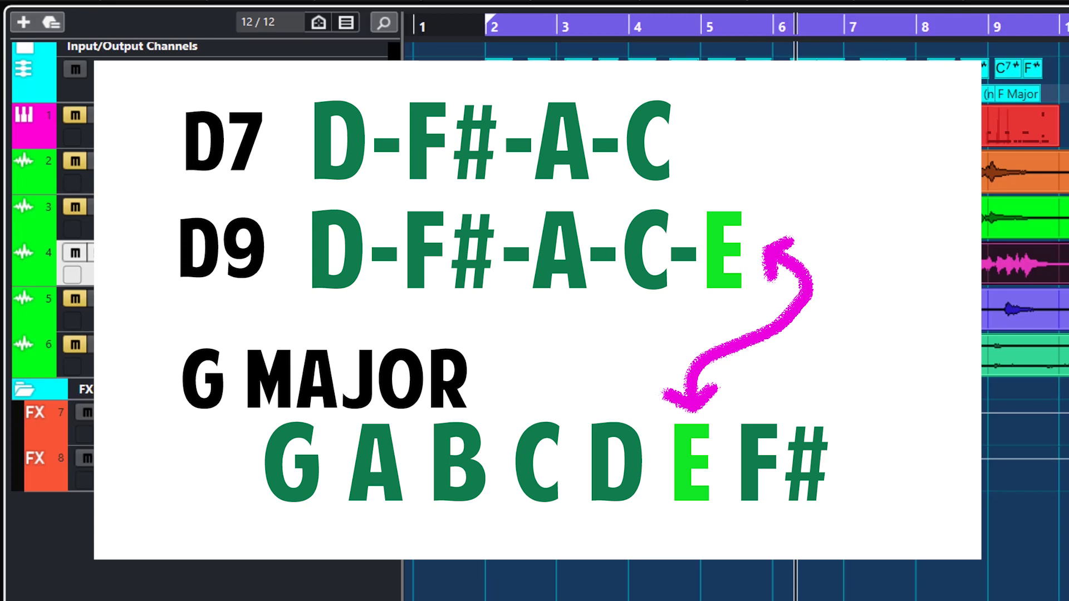
{"action": "key", "text": "space"}
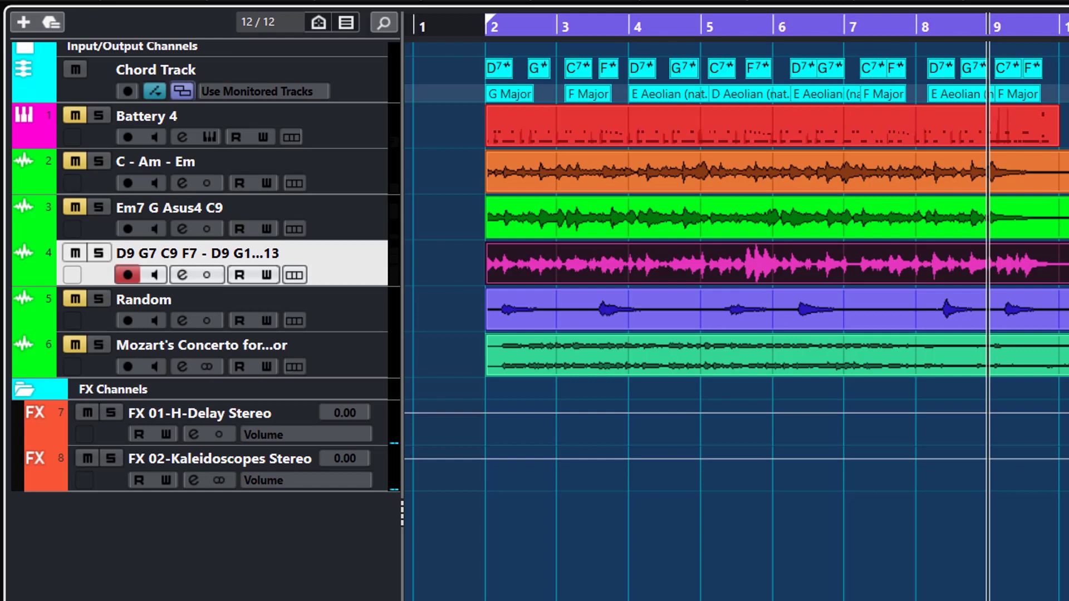
Step: Mute the fourth guitar track, unmute Random, and set the playback position to bar 2
{"action": "left_click", "coordinate": [78, 255]}
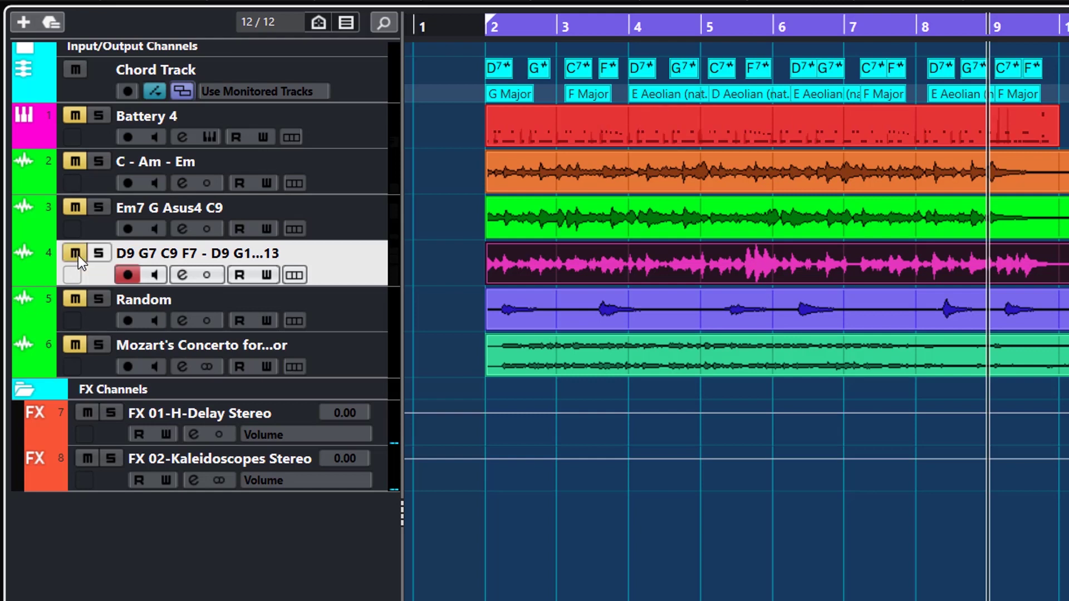
{"action": "left_click", "coordinate": [74, 299]}
{"action": "left_click", "coordinate": [468, 24]}
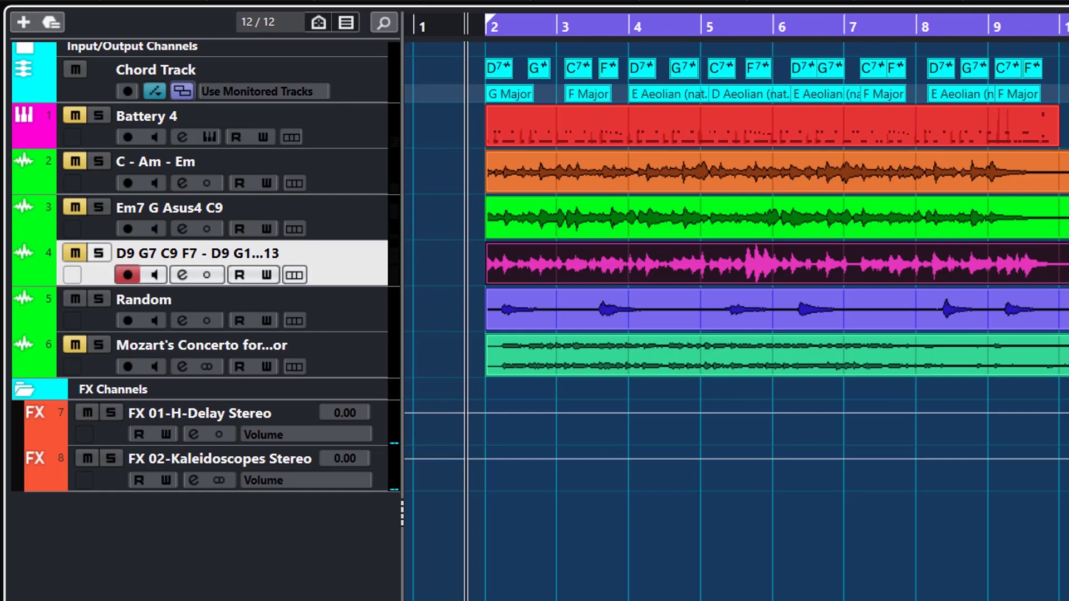
Step: Delete all chord and scale events from the Chord Track, plus the Random audio event
{"action": "left_click_drag", "start_coordinate": [1066, 115], "coordinate": [493, 78]}
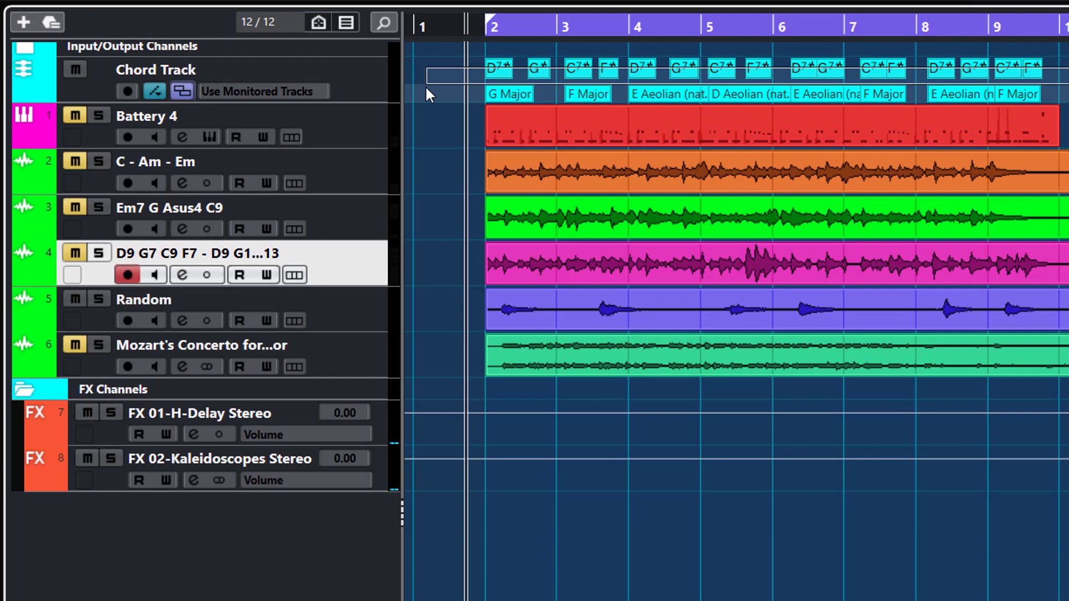
{"action": "left_click_drag", "start_coordinate": [425, 86], "coordinate": [425, 91]}
{"action": "key", "text": "Delete"}
{"action": "left_click", "coordinate": [721, 339]}
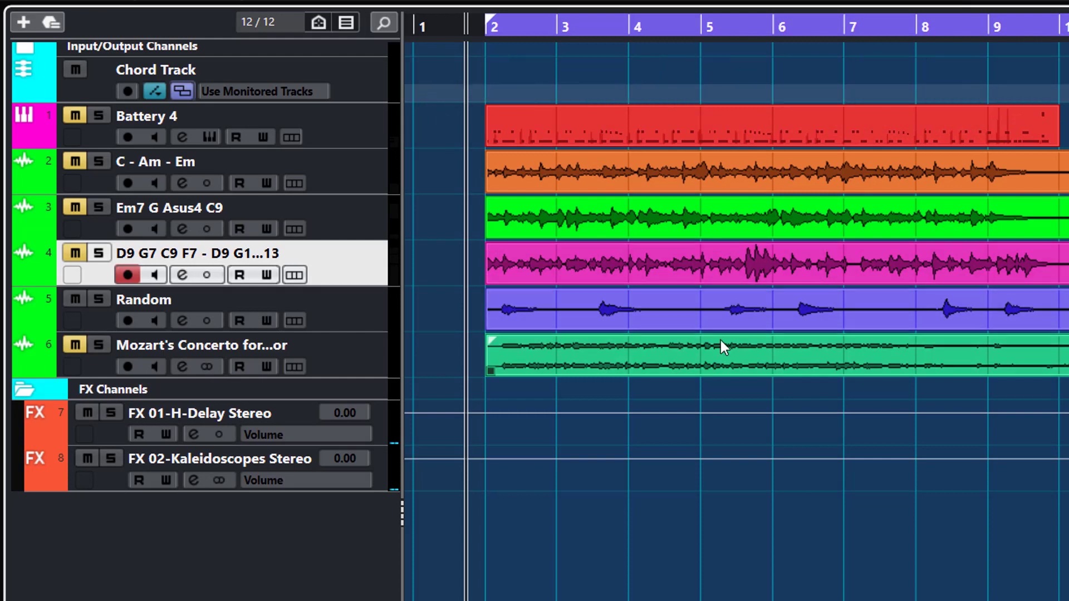
{"action": "left_click", "coordinate": [704, 310]}
{"action": "key", "text": "Delete"}
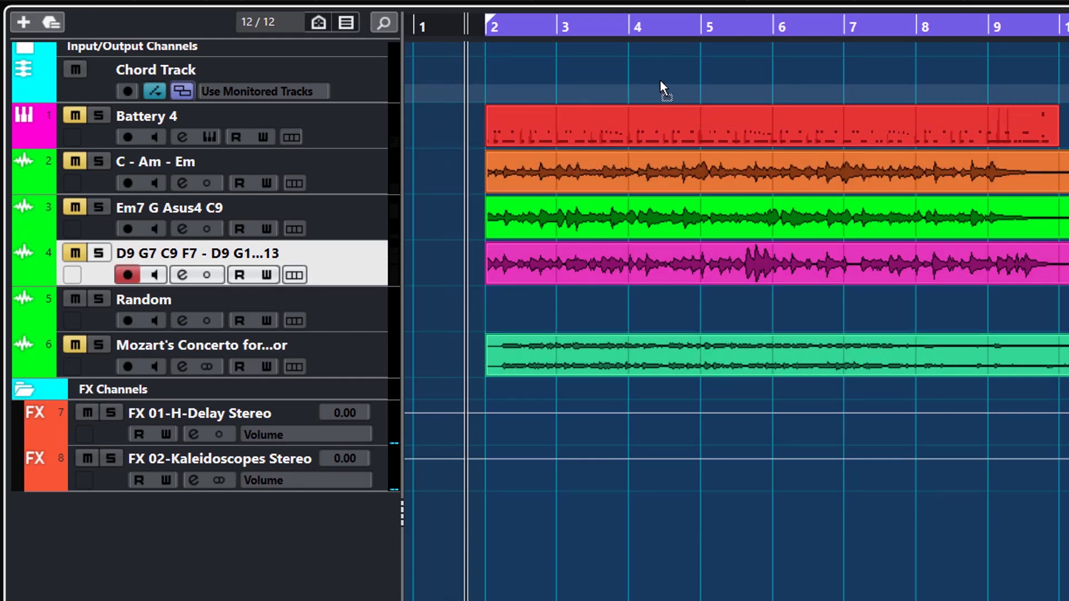
Step: Detect Emin, Emin7, Asus4 and A7 over D Major from the Random clip, then play from bar 2
{"action": "left_click_drag", "start_coordinate": [660, 82], "coordinate": [689, 63]}
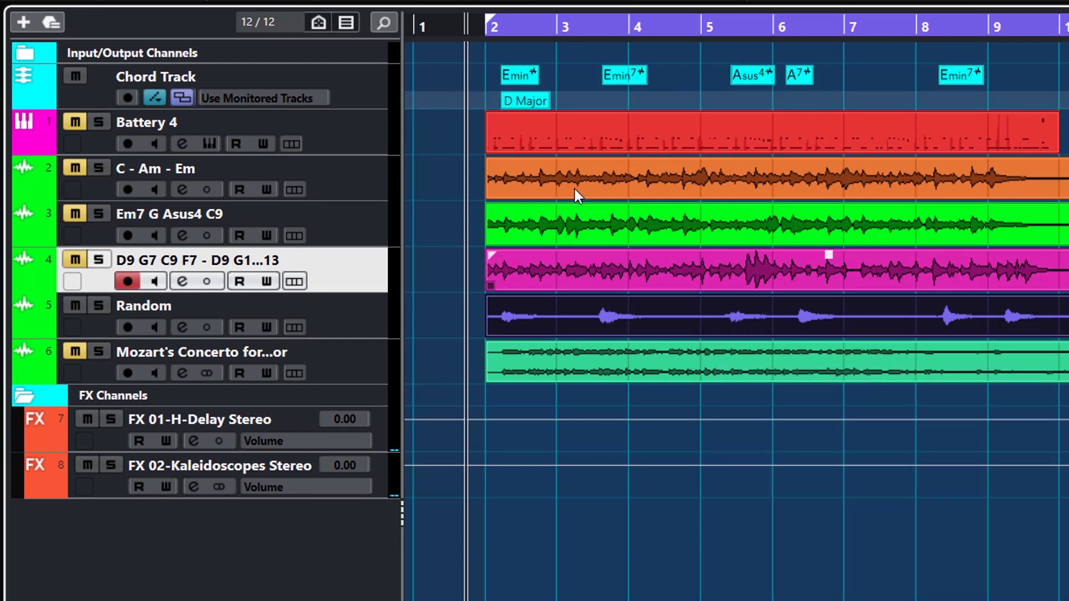
{"action": "left_click", "coordinate": [574, 189]}
{"action": "left_click", "coordinate": [445, 317]}
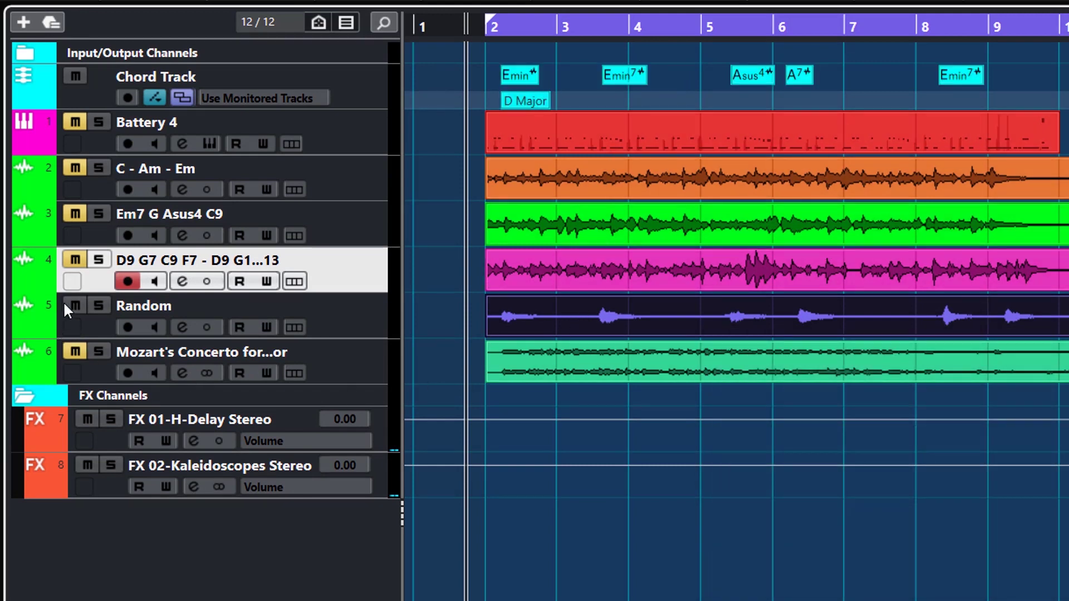
{"action": "left_click", "coordinate": [477, 30]}
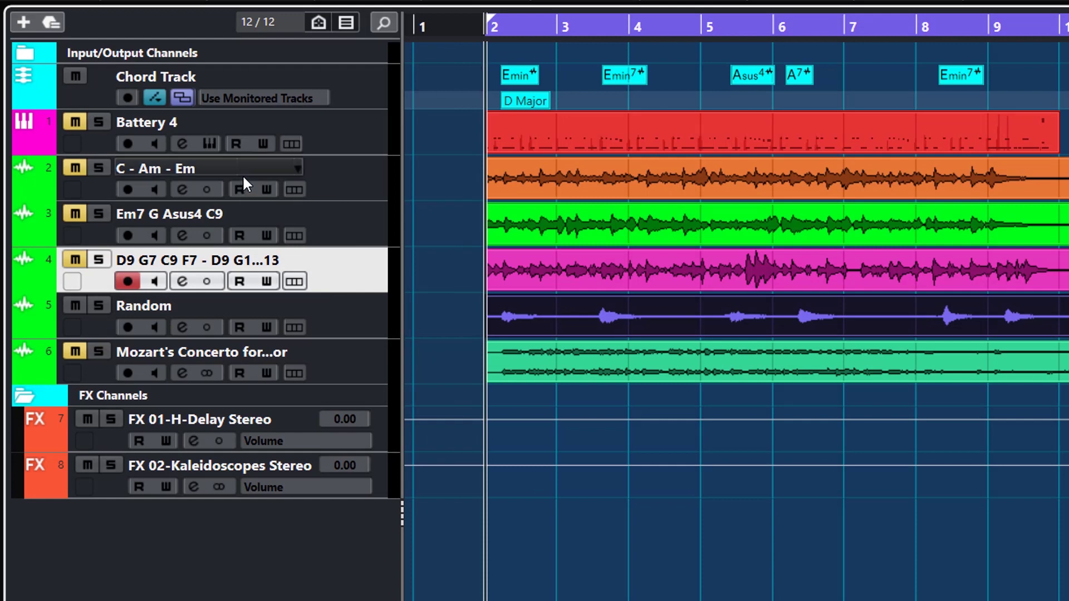
{"action": "key", "text": "space"}
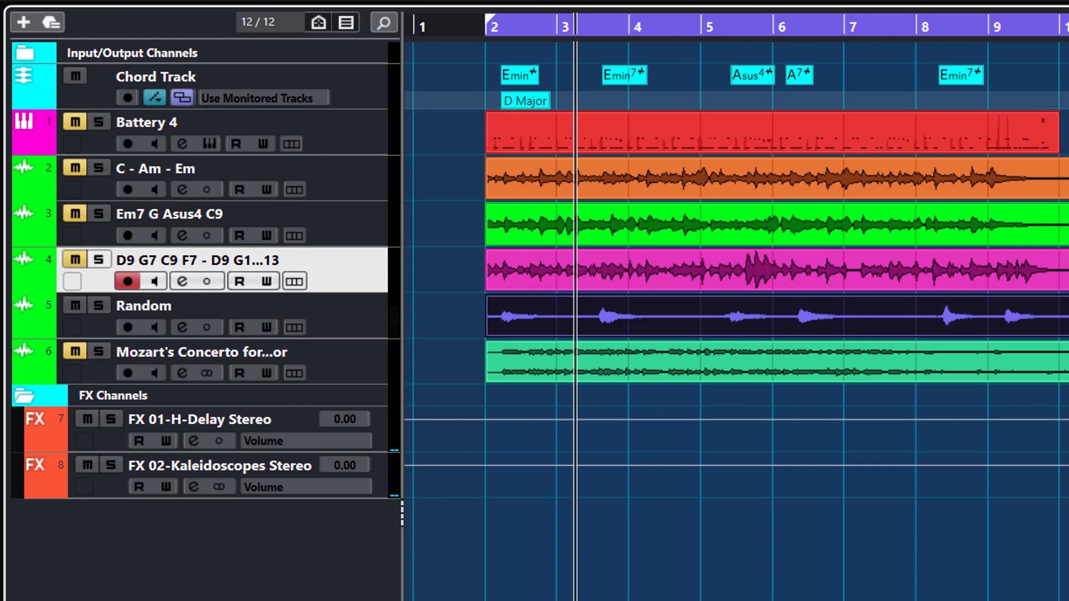
Step: Mute Random, clear the Chord Track, and detect D, A, G6, G, A7 over E Blues 1 from Mozart
{"action": "left_click", "coordinate": [68, 322]}
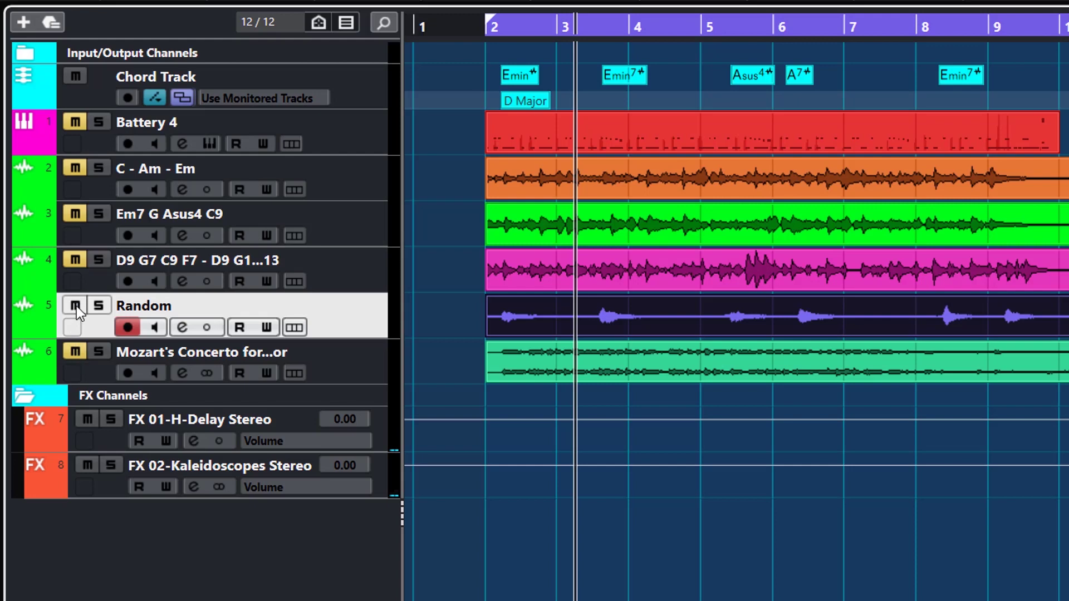
{"action": "left_click", "coordinate": [75, 306]}
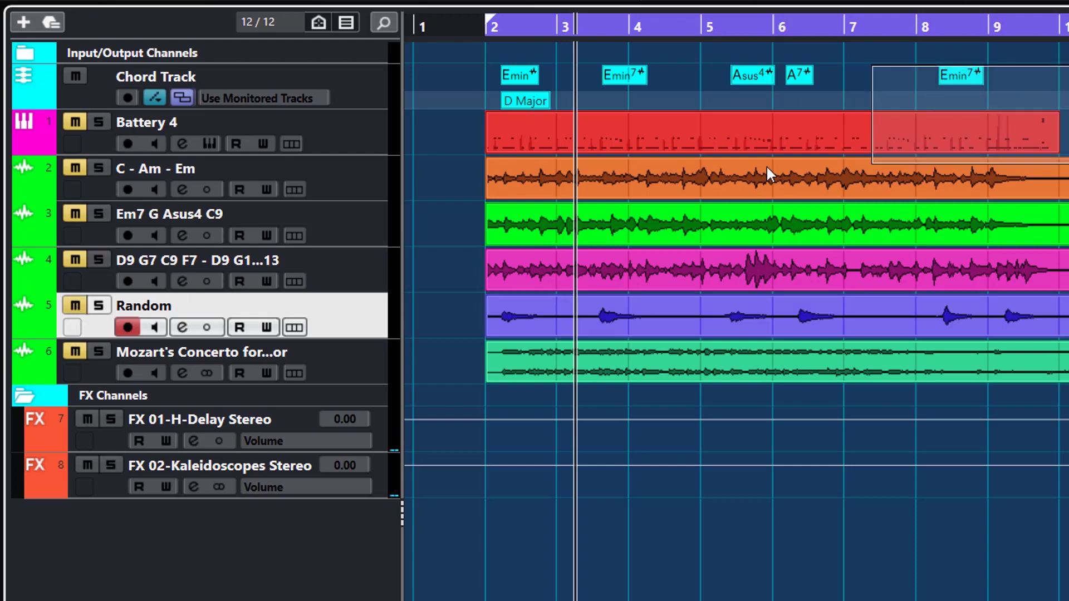
{"action": "left_click", "coordinate": [444, 108]}
{"action": "key", "text": "Delete"}
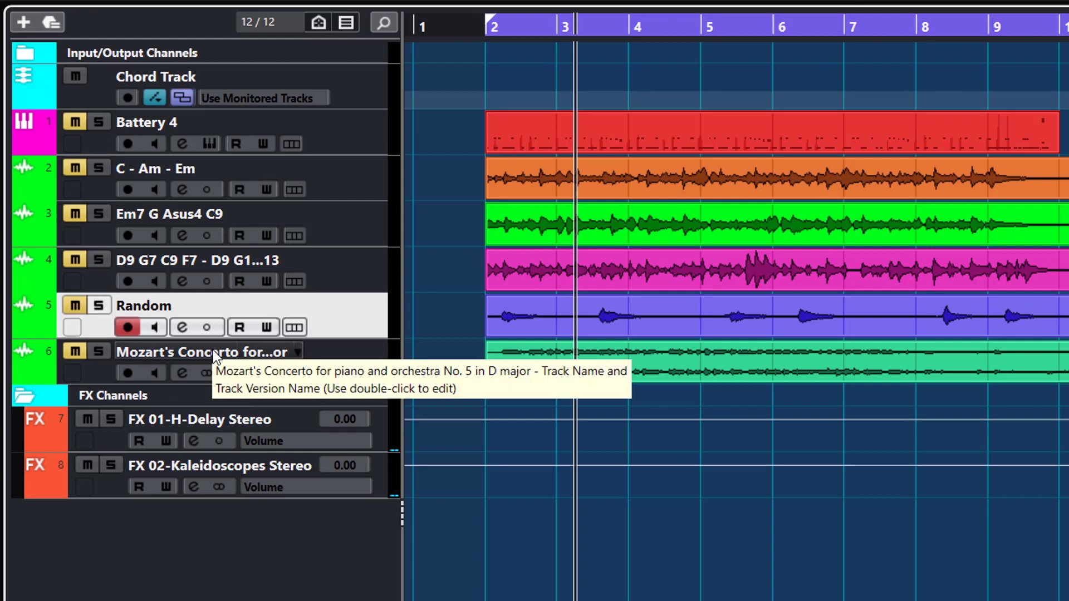
{"action": "left_click_drag", "start_coordinate": [643, 362], "coordinate": [555, 76]}
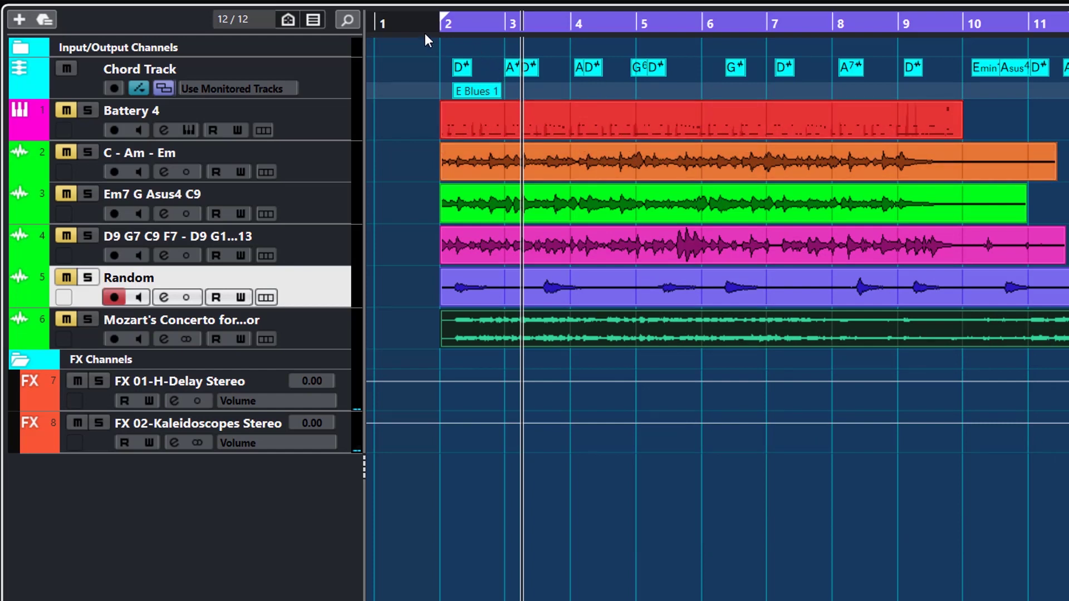
Step: Play from bar 2 with the Mozart track unmuted against its detected chords
{"action": "left_click", "coordinate": [438, 24]}
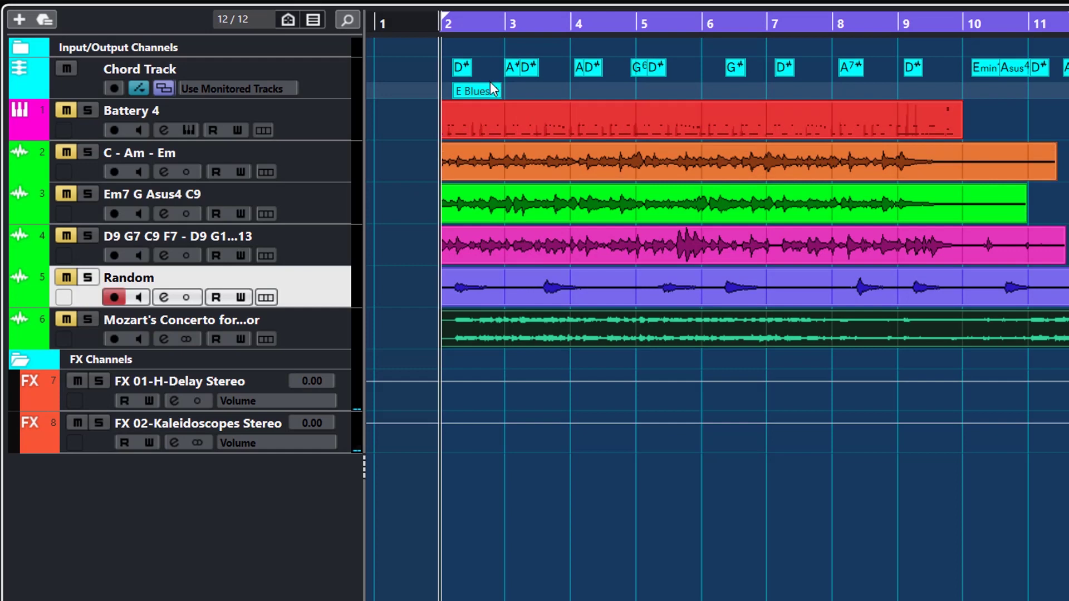
{"action": "key", "text": "space"}
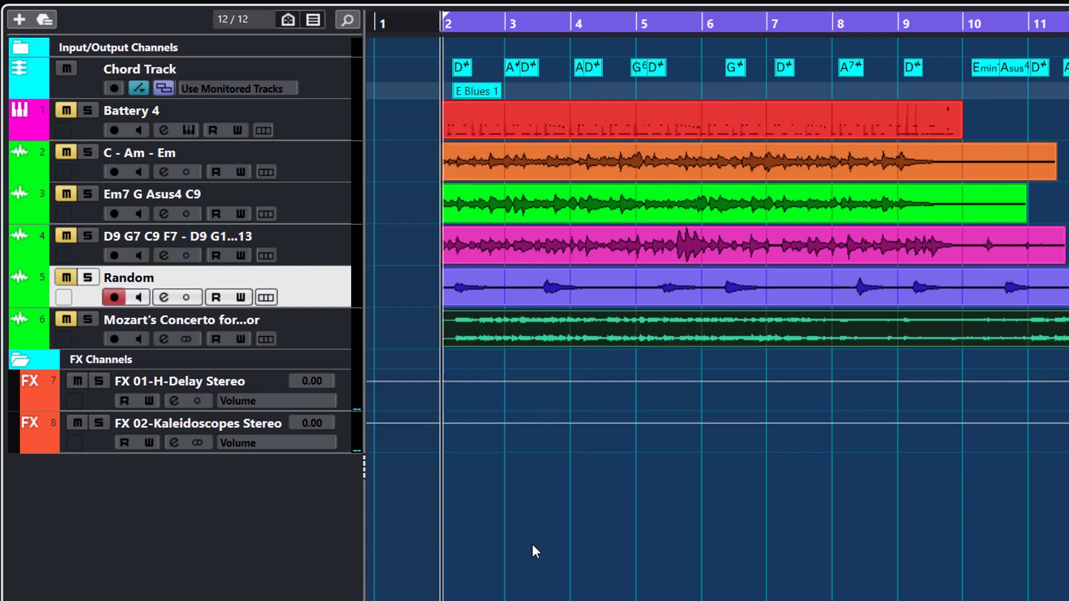
{"action": "left_click", "coordinate": [58, 321]}
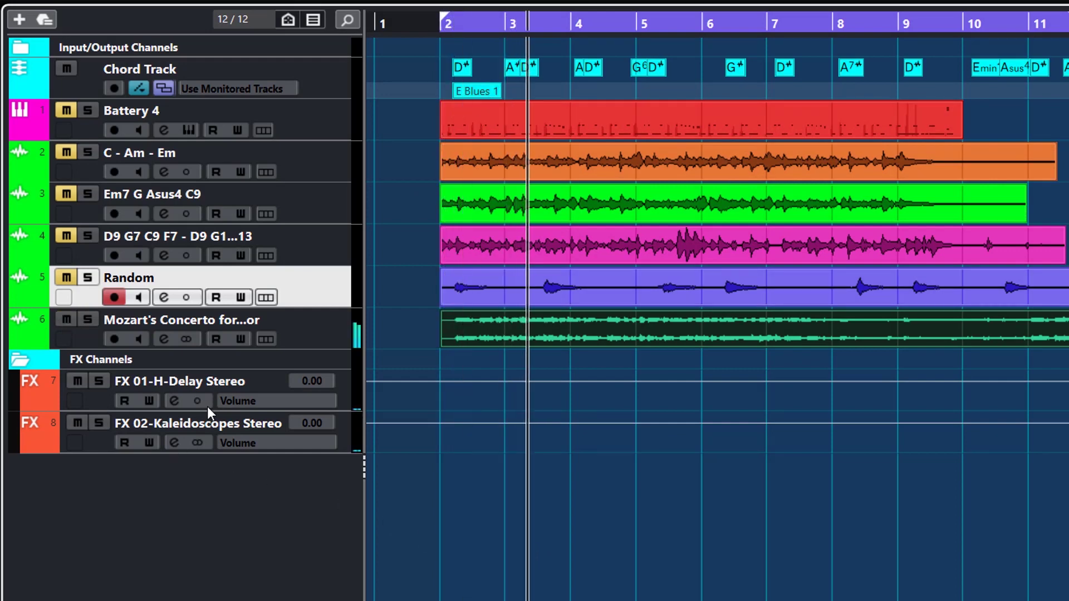